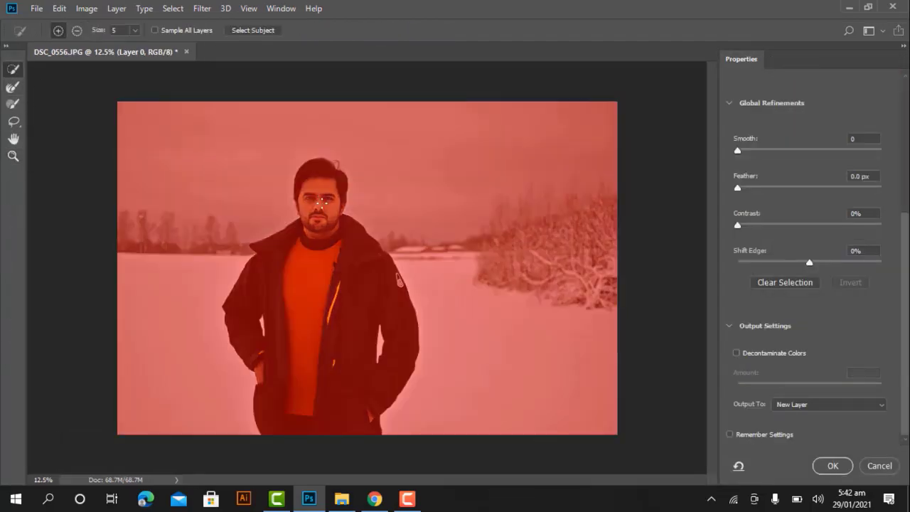
# Brush the beard and collar into the man's selection, then zoom in on his hair.
pyautogui.moveTo(317, 261); pyautogui.dragTo(313, 431)
pyautogui.click(13, 156)
pyautogui.moveTo(333, 153); pyautogui.dragTo(441, 361)
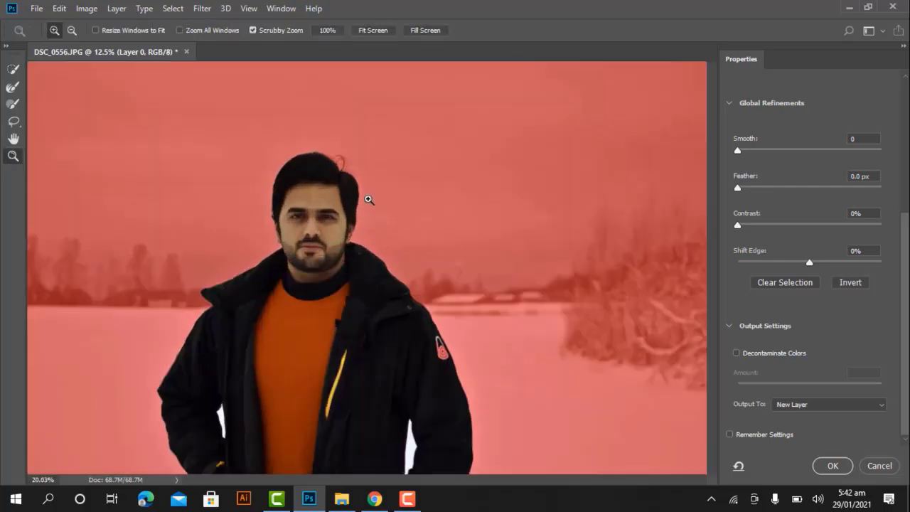
pyautogui.press('r')
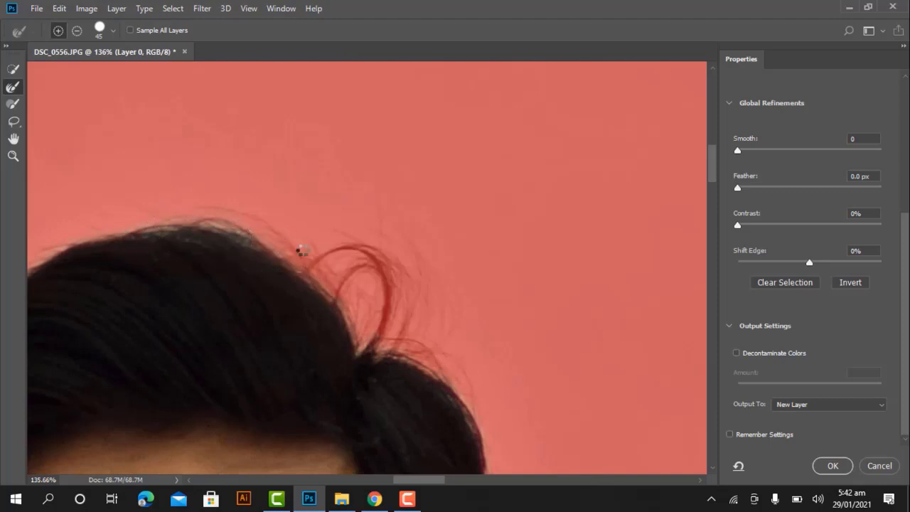
# Pan and zoom in on the hair curl and the white zipper area.
pyautogui.hscroll(-5, 300, 250)
pyautogui.hscroll(3, 333, 277)
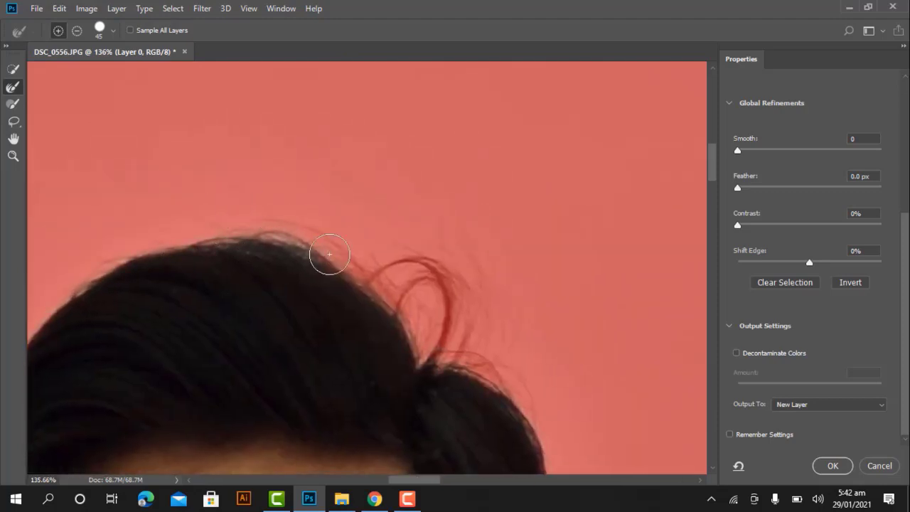
pyautogui.moveTo(394, 273); pyautogui.dragTo(274, 217)
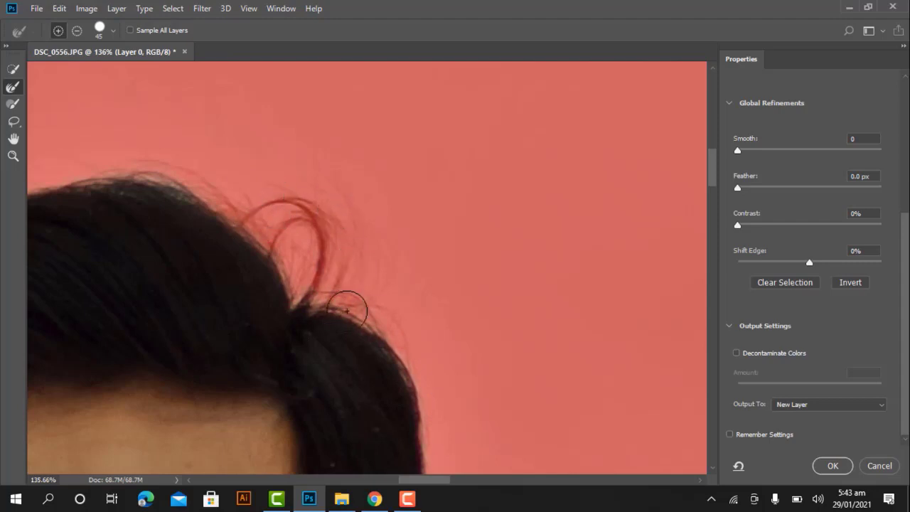
pyautogui.press('z')
pyautogui.moveTo(398, 423); pyautogui.dragTo(351, 422)
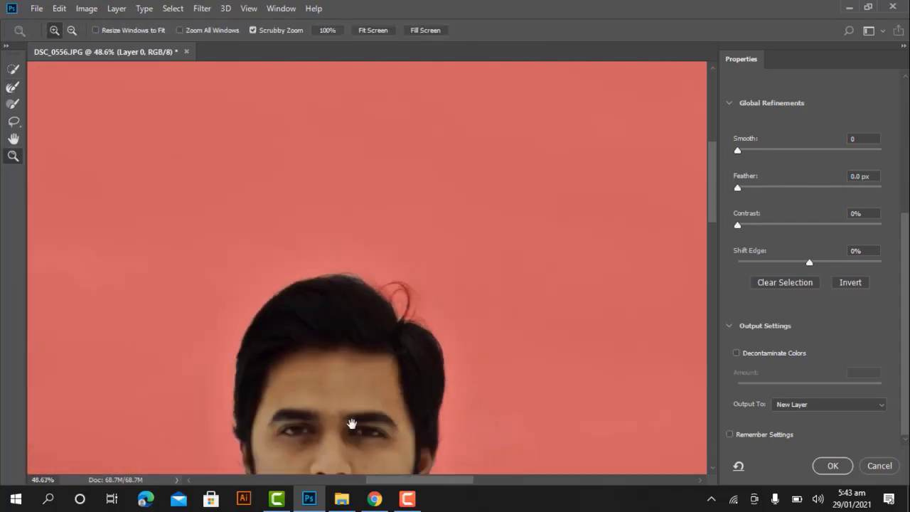
pyautogui.scroll(-5, 305, 356)
pyautogui.scroll(-3, 311, 212)
pyautogui.moveTo(311, 212); pyautogui.dragTo(400, 368)
# Refine the selection edge along the hair loop on top of the head.
pyautogui.click(12, 69)
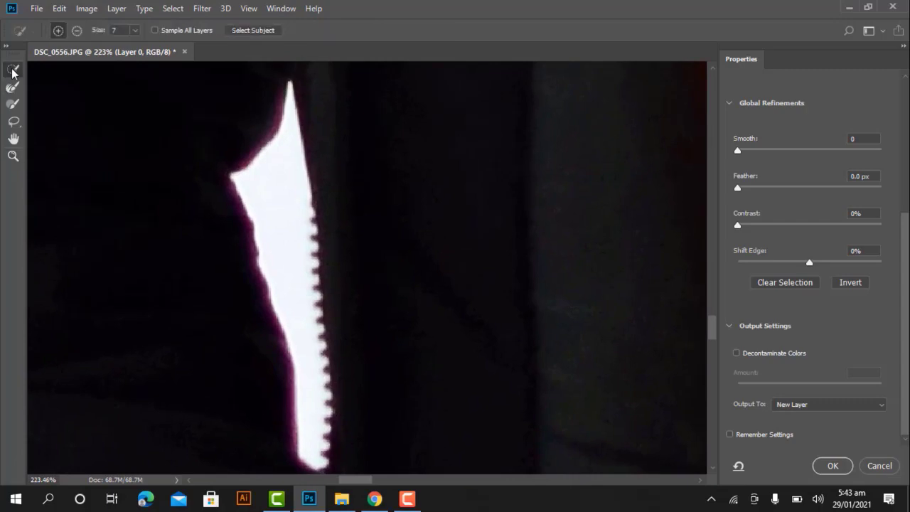
pyautogui.hscroll(5, 320, 278)
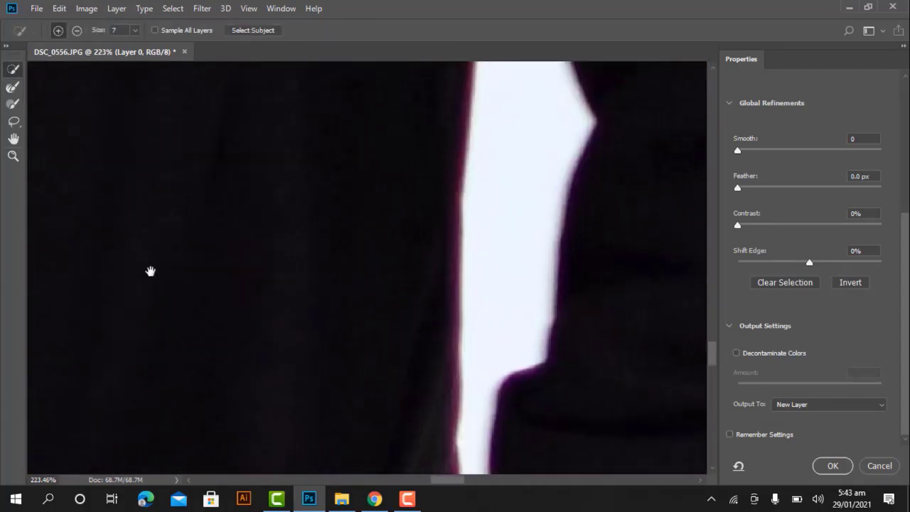
pyautogui.click(12, 156)
pyautogui.moveTo(337, 268)
pyautogui.mouseDown()
pyautogui.moveTo(209, 250)
pyautogui.moveTo(358, 367)
pyautogui.mouseUp()
pyautogui.moveTo(296, 315); pyautogui.dragTo(236, 313)
pyautogui.click(13, 86)
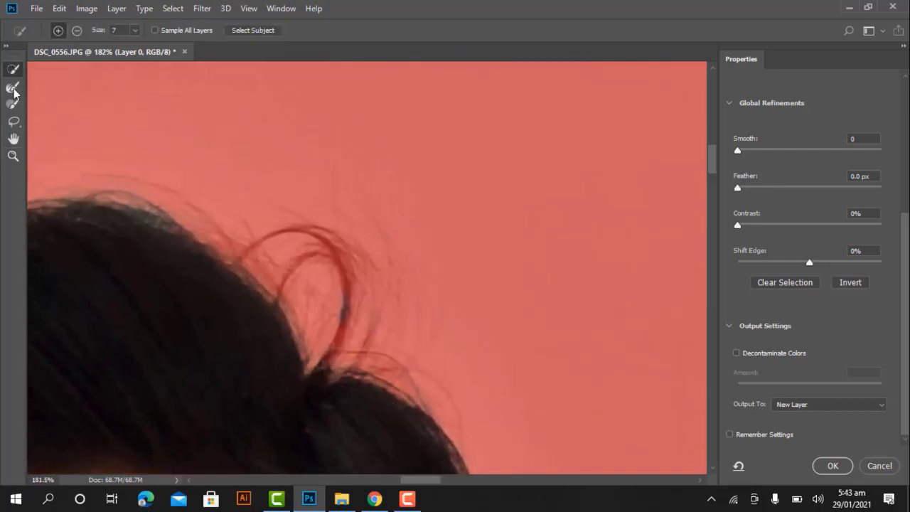
pyautogui.moveTo(326, 366)
pyautogui.mouseDown()
pyautogui.moveTo(260, 244)
pyautogui.moveTo(287, 232)
pyautogui.moveTo(325, 283)
pyautogui.moveTo(355, 372)
pyautogui.moveTo(382, 286)
pyautogui.moveTo(287, 230)
pyautogui.moveTo(261, 230)
pyautogui.moveTo(294, 234)
pyautogui.mouseUp()
pyautogui.moveTo(361, 231)
pyautogui.mouseDown()
pyautogui.moveTo(295, 229)
pyautogui.moveTo(346, 356)
pyautogui.moveTo(412, 386)
pyautogui.moveTo(381, 257)
pyautogui.moveTo(244, 254)
pyautogui.moveTo(309, 407)
pyautogui.moveTo(147, 192)
pyautogui.moveTo(82, 176)
pyautogui.mouseUp()
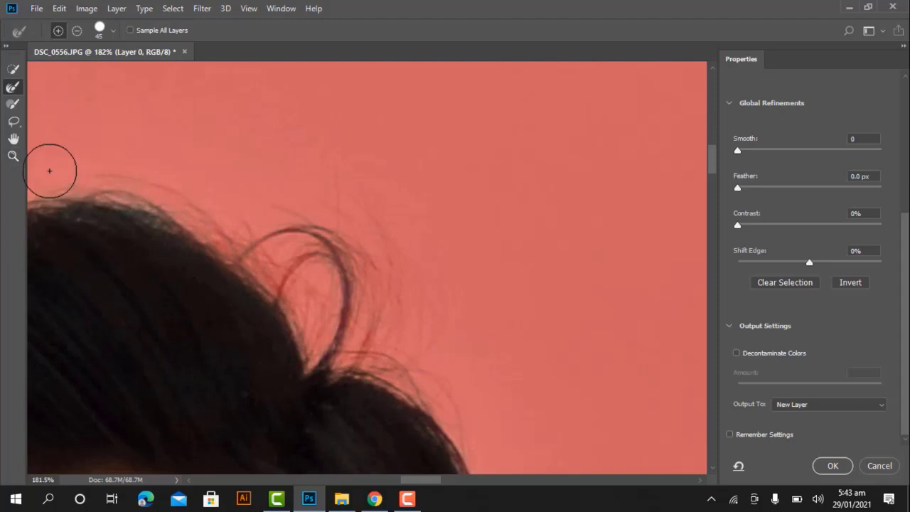
# Zoom back out to fit the whole image in the window.
pyautogui.click(13, 156)
pyautogui.keyDown('alt'); pyautogui.click(359, 329); pyautogui.keyUp('alt')
pyautogui.click(311, 106)
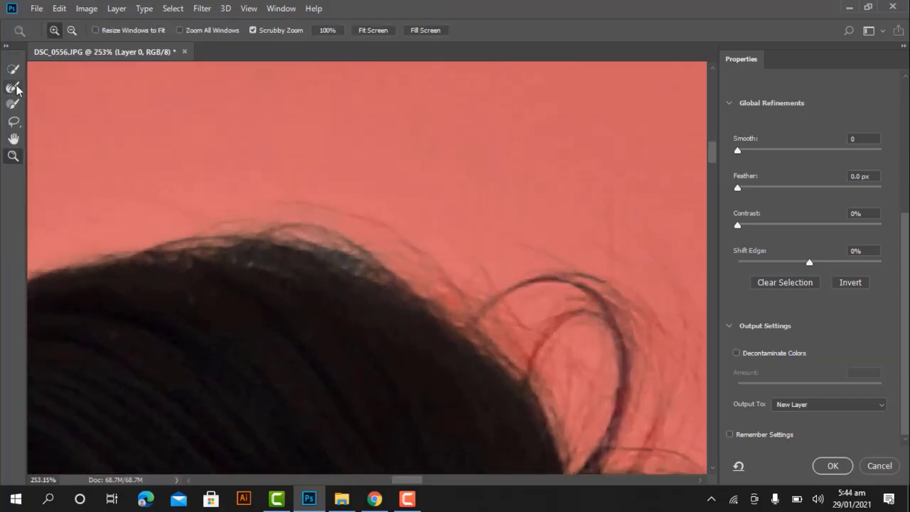
pyautogui.click(13, 87)
pyautogui.click(13, 156)
pyautogui.scroll(-5, 423, 296)
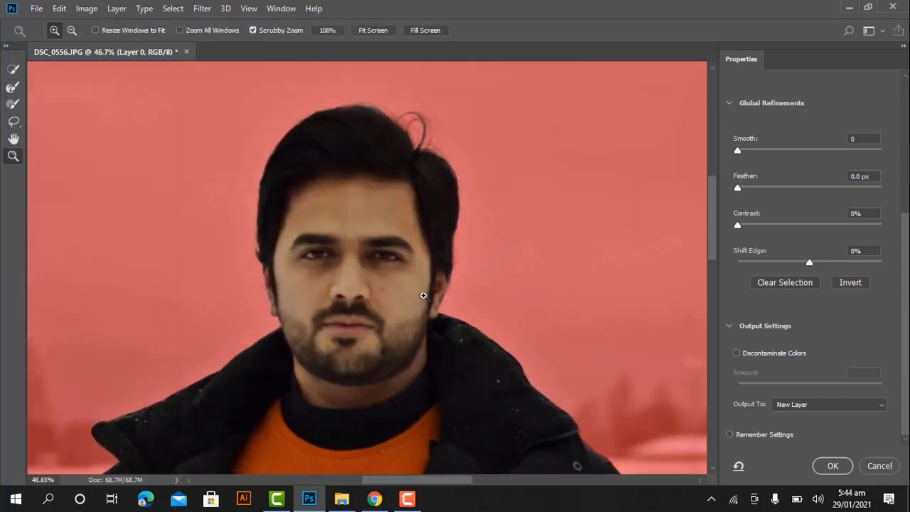
pyautogui.hotkey('ctrl', '0')
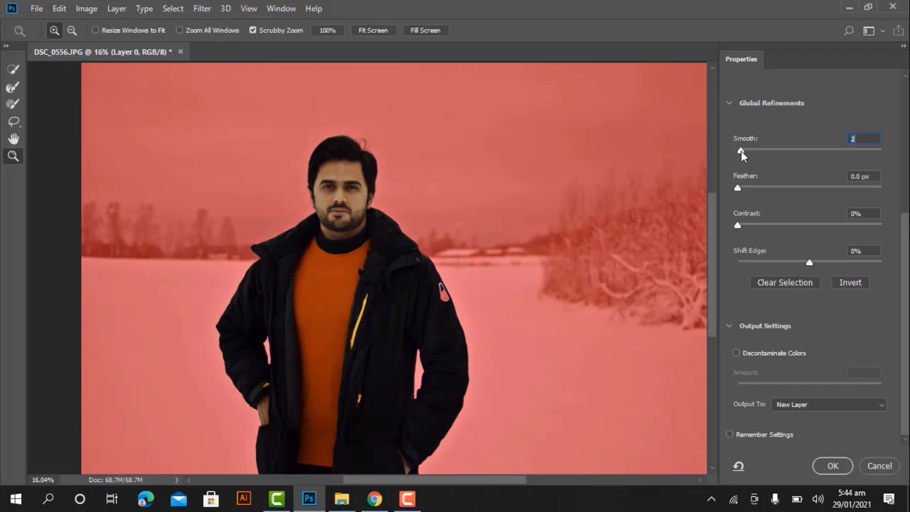
# Output the refined cut-out as new layer Layer 0 copy, with Smooth 1 and Decontaminate Colors.
pyautogui.scroll(3, 738, 166)
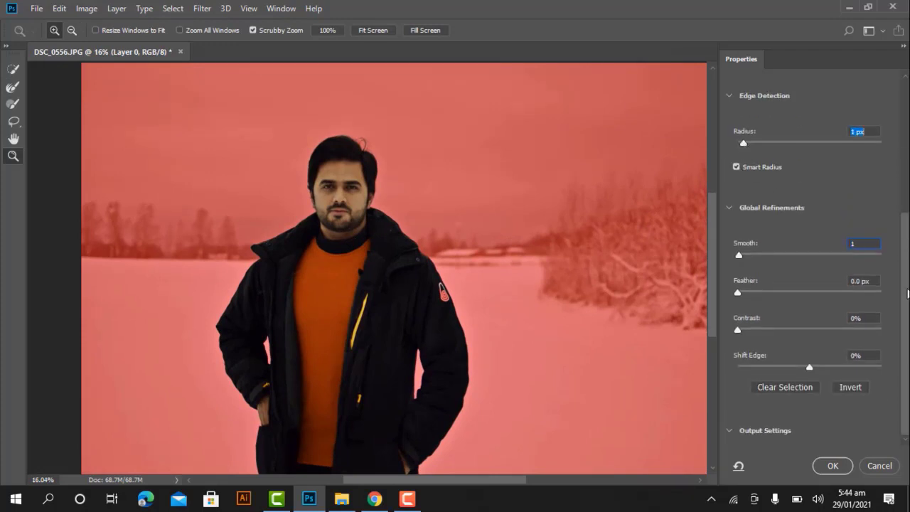
pyautogui.scroll(3, 871, 237)
pyautogui.scroll(-5, 873, 410)
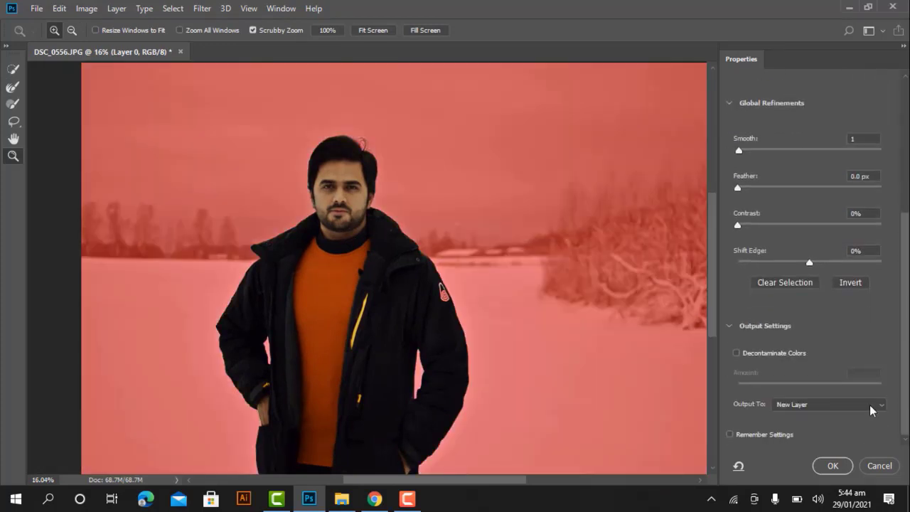
pyautogui.click(828, 404)
pyautogui.click(796, 436)
pyautogui.click(833, 466)
# Hide the cut-out layer and lasso loosely around the man on Layer 0.
pyautogui.click(764, 250)
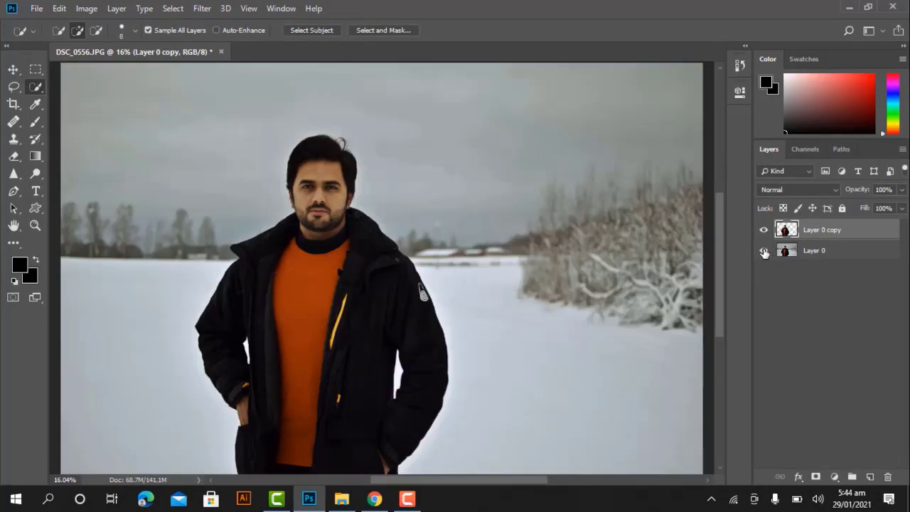
pyautogui.click(764, 230)
pyautogui.click(764, 250)
pyautogui.press('l')
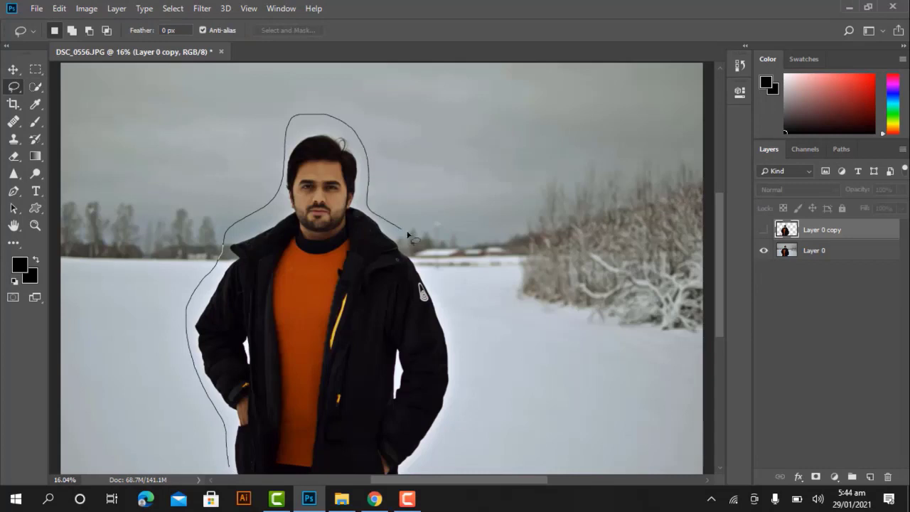
pyautogui.moveTo(232, 471); pyautogui.dragTo(233, 472)
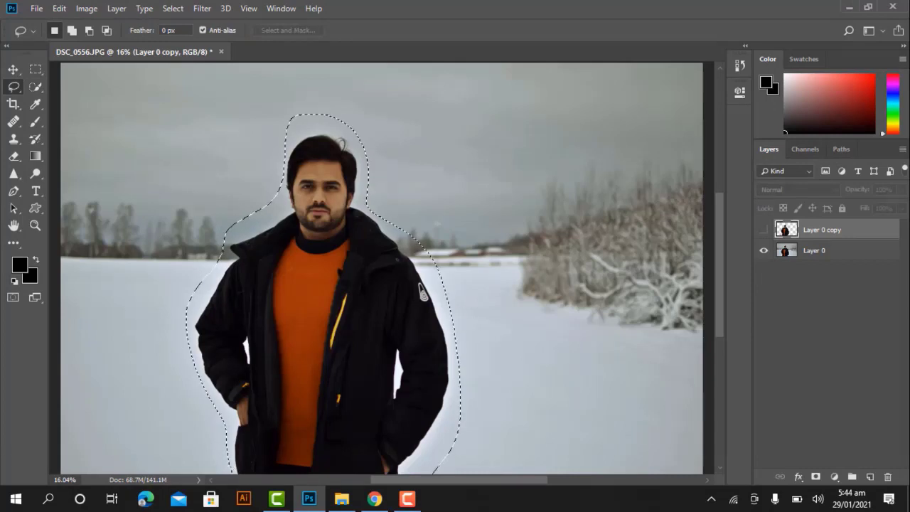
# Content-Aware fill the lassoed area on Layer 0 and show the cut-out layer again.
pyautogui.hotkey('shift', 'F5')
pyautogui.click(625, 132)
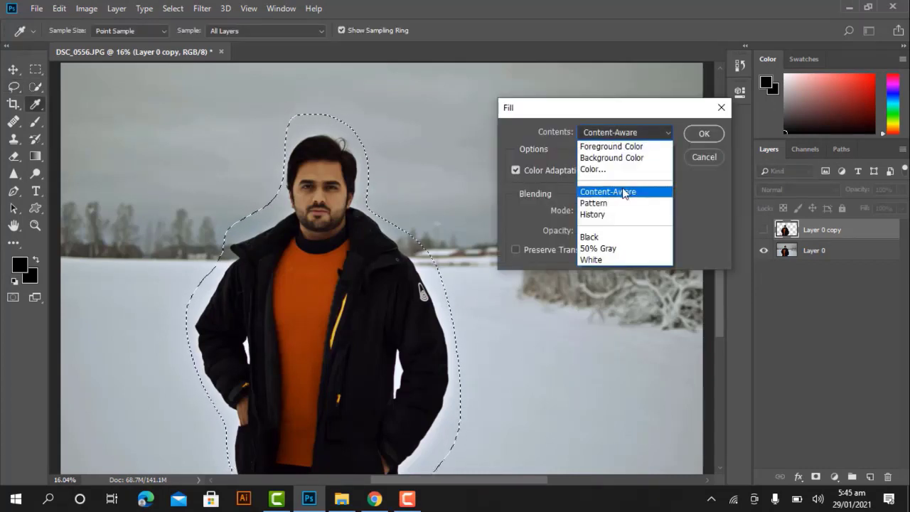
pyautogui.click(619, 189)
pyautogui.click(704, 134)
pyautogui.click(427, 193)
pyautogui.click(786, 253)
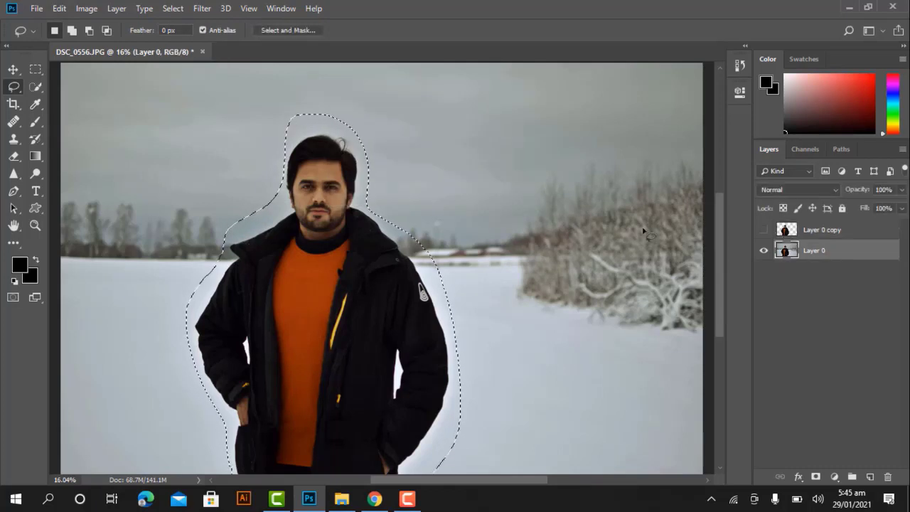
pyautogui.hotkey('shift', 'F5')
pyautogui.click(702, 133)
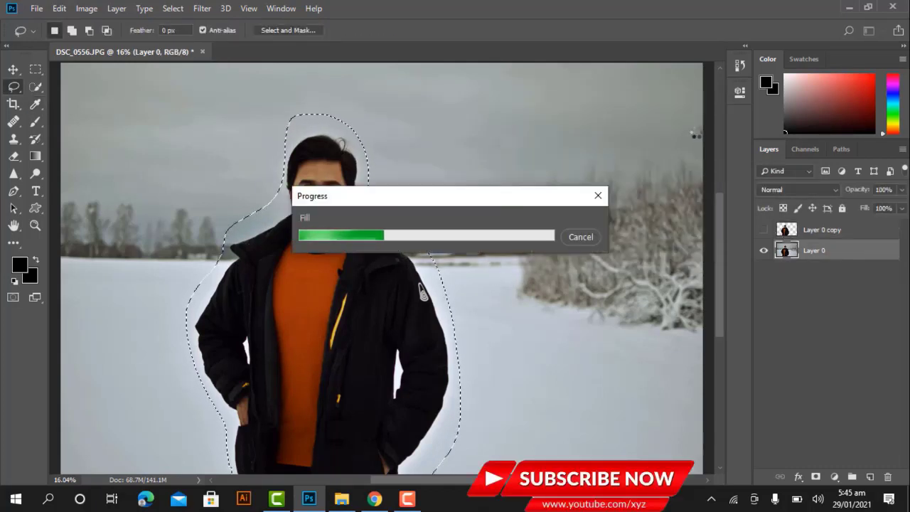
pyautogui.click(764, 230)
# Target the filled Layer 0 and start a Tilt-Shift blur on it.
pyautogui.click(764, 230)
pyautogui.click(764, 250)
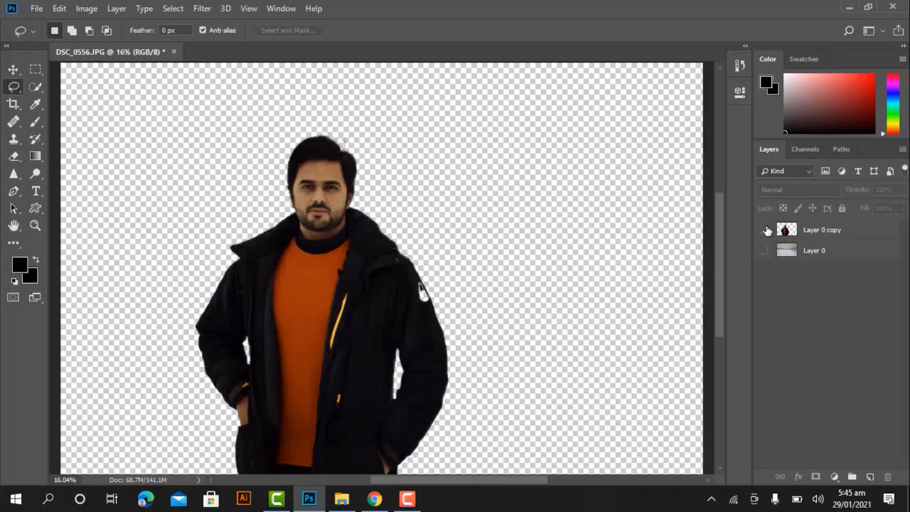
pyautogui.click(818, 250)
pyautogui.click(203, 8)
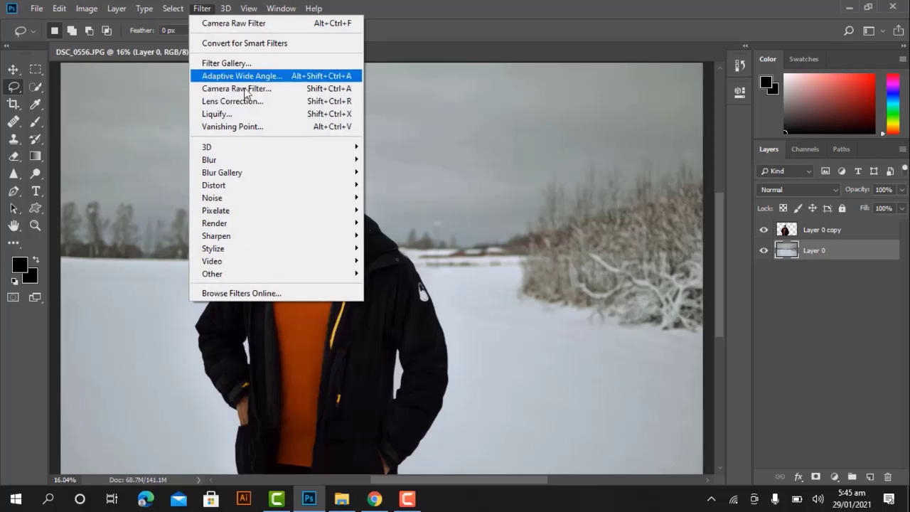
pyautogui.click(421, 208)
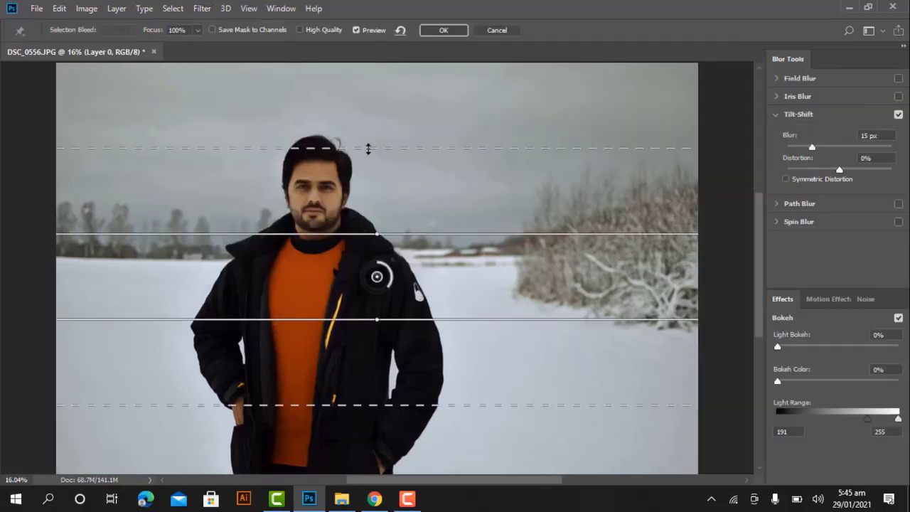
# Position the focus lines around the man's face and apply a 71 px tilt-shift blur.
pyautogui.moveTo(368, 148); pyautogui.dragTo(368, 184)
pyautogui.moveTo(377, 234); pyautogui.dragTo(377, 295)
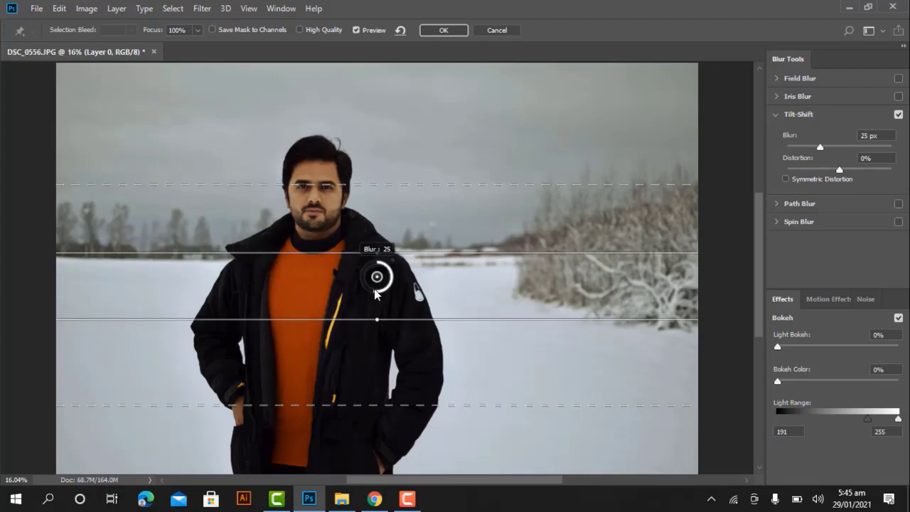
pyautogui.moveTo(337, 319); pyautogui.dragTo(342, 393)
pyautogui.moveTo(356, 253); pyautogui.dragTo(359, 276)
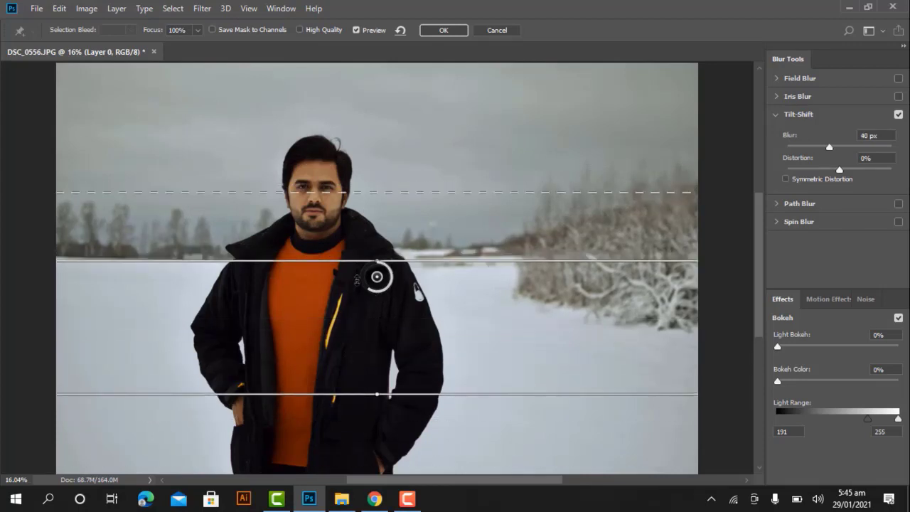
pyautogui.moveTo(357, 215)
pyautogui.mouseDown()
pyautogui.moveTo(350, 275)
pyautogui.moveTo(451, 447)
pyautogui.moveTo(379, 466)
pyautogui.moveTo(366, 483)
pyautogui.moveTo(375, 436)
pyautogui.moveTo(355, 451)
pyautogui.moveTo(374, 393)
pyautogui.mouseUp()
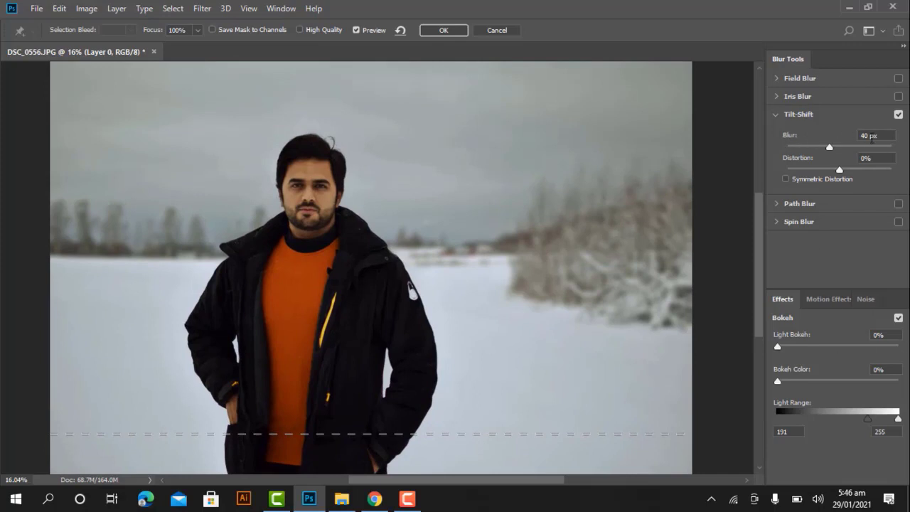
pyautogui.moveTo(845, 147); pyautogui.dragTo(841, 146)
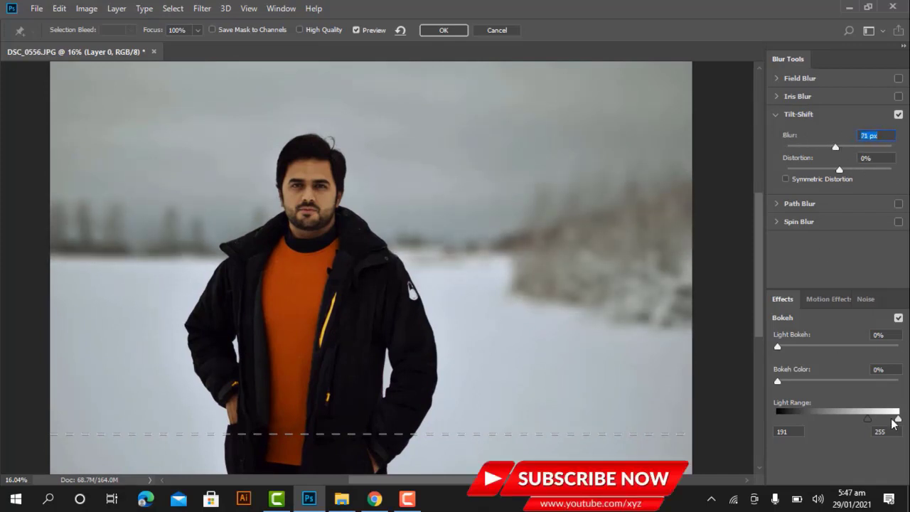
pyautogui.click(460, 30)
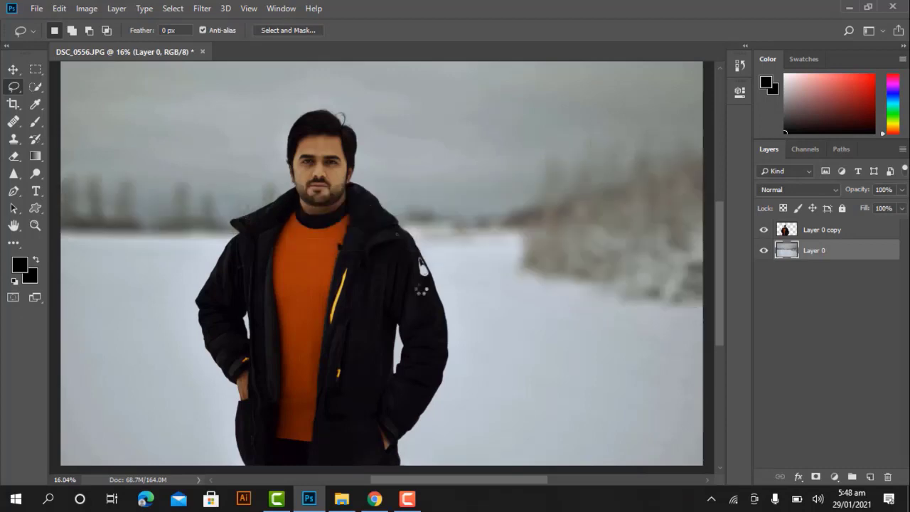
# Place the snow texture from Downloads into the photo and blend it in Screen mode.
pyautogui.press('v')
pyautogui.click(867, 234)
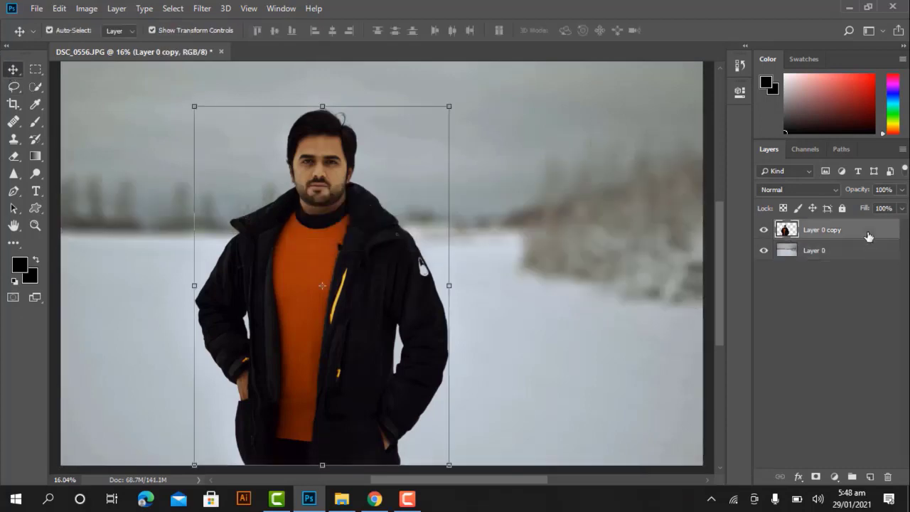
pyautogui.hotkey('alt', 'Tab')
pyautogui.moveTo(406, 259); pyautogui.dragTo(308, 498)
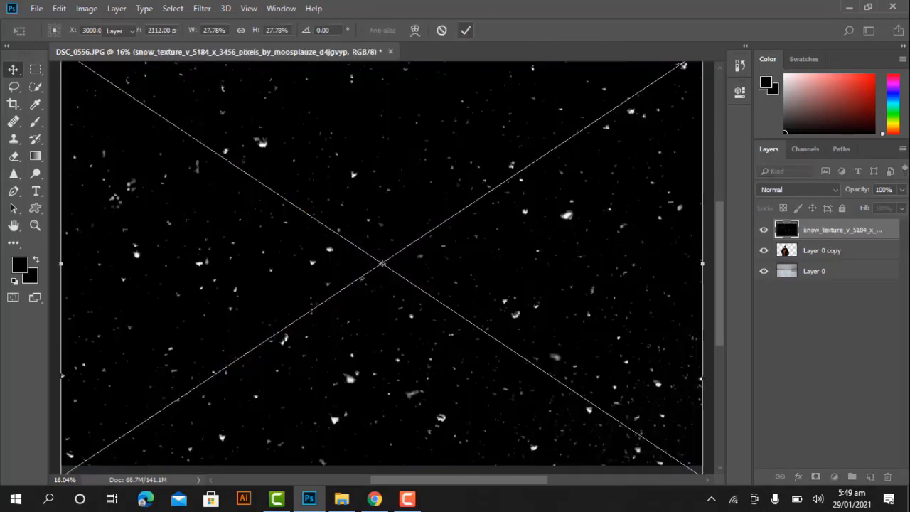
pyautogui.press('Return')
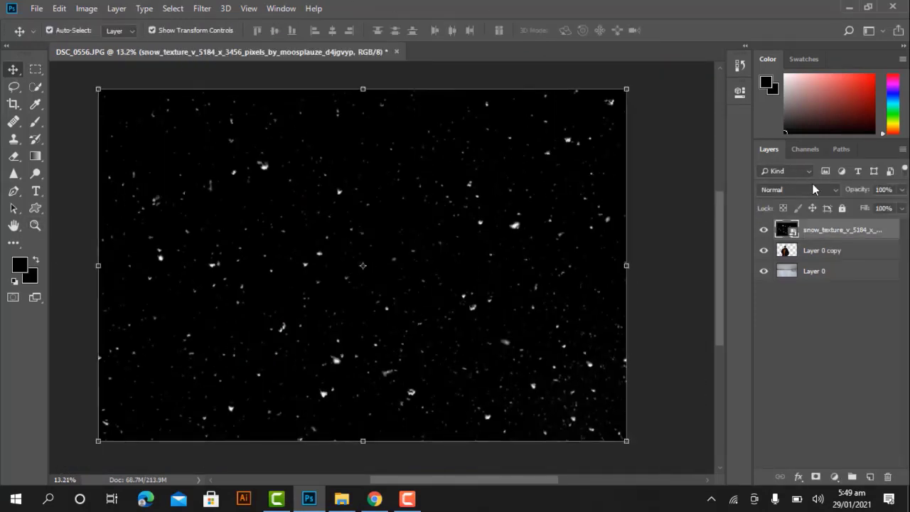
pyautogui.click(811, 189)
pyautogui.click(779, 111)
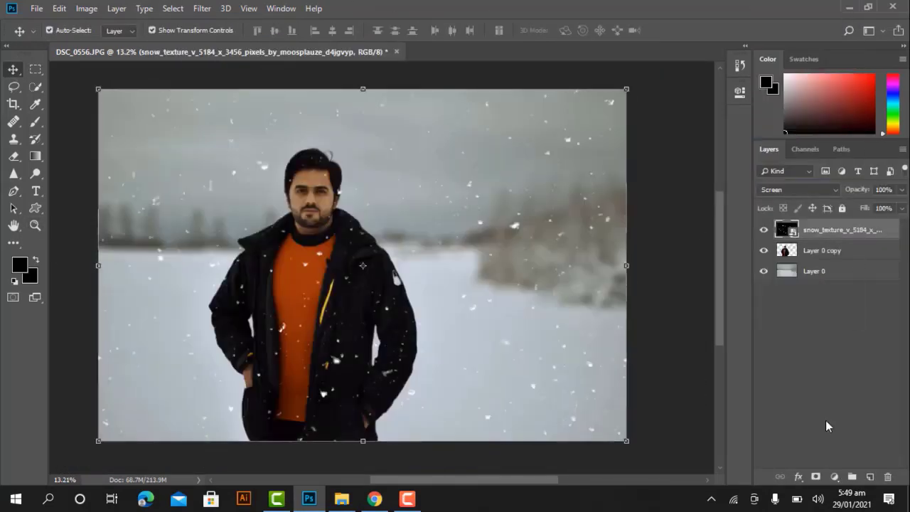
# Soften the snowflakes with Gaussian Blur and mask the snow out across the top.
pyautogui.click(196, 12)
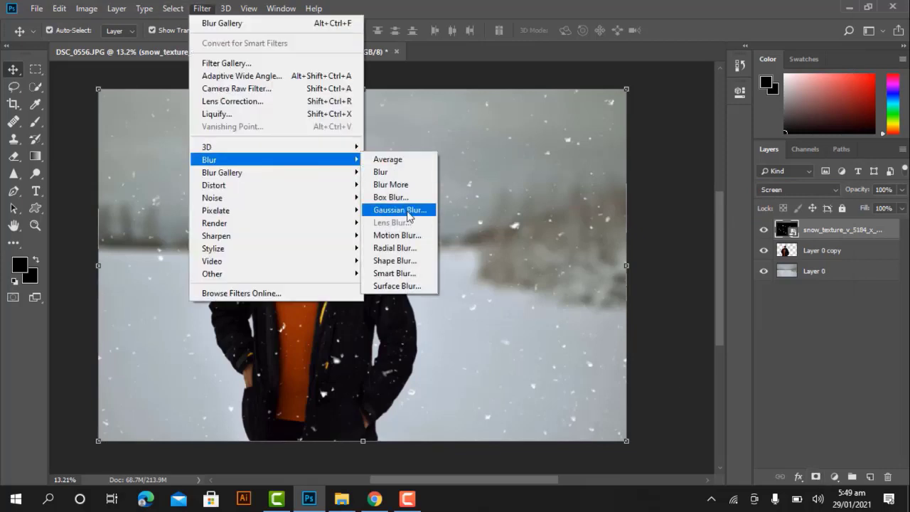
pyautogui.click(401, 209)
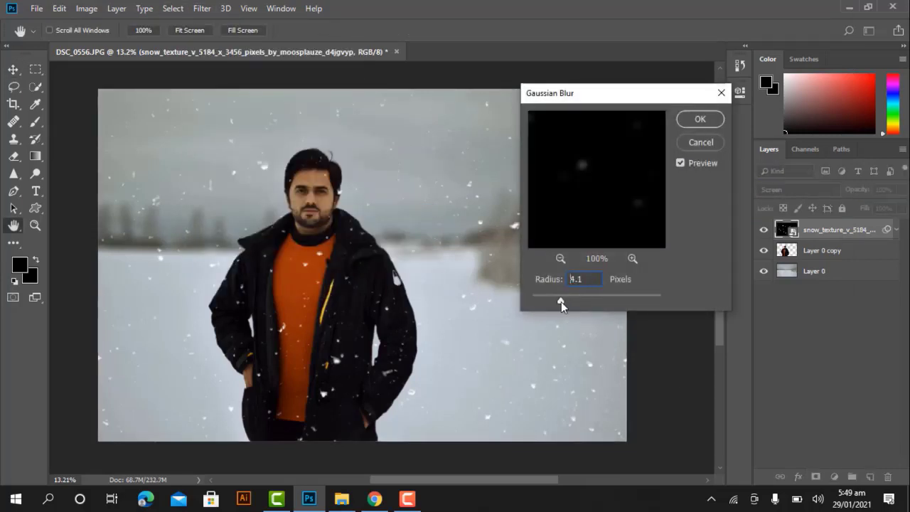
pyautogui.click(693, 121)
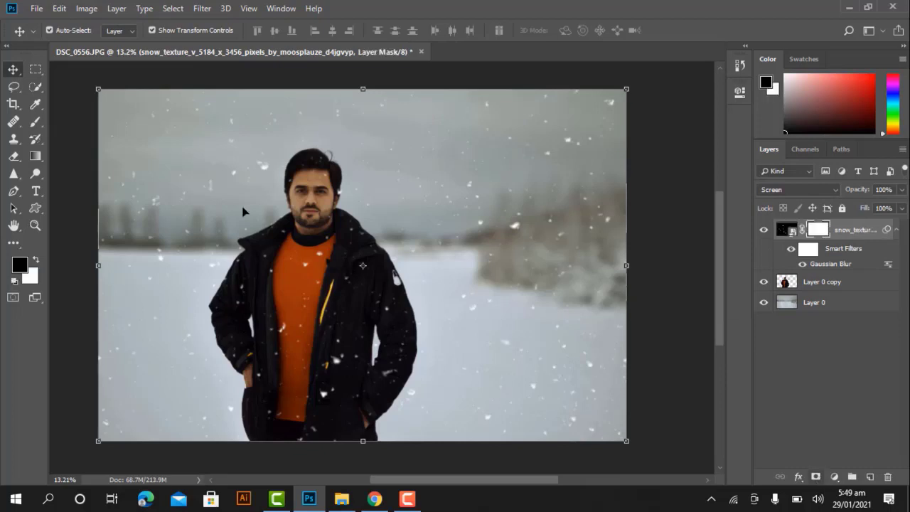
pyautogui.press('b')
pyautogui.moveTo(127, 113); pyautogui.dragTo(618, 107)
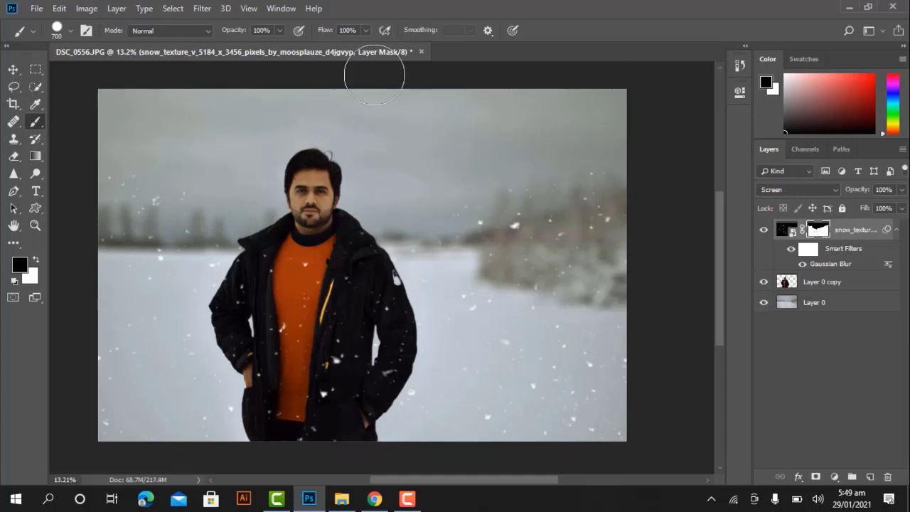
# Select all three layers and merge them into a single layer.
pyautogui.press('v')
pyautogui.keyDown('ctrl'); pyautogui.click(864, 239); pyautogui.keyUp('ctrl')
pyautogui.keyDown('ctrl'); pyautogui.click(864, 239); pyautogui.keyUp('ctrl')
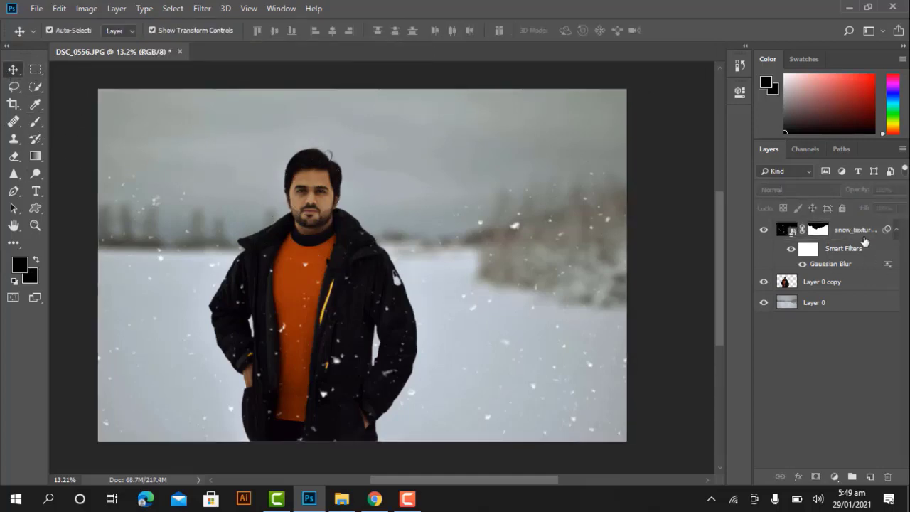
pyautogui.hotkey('alt', 'shift', '[')
pyautogui.hotkey('alt', 'shift', '[')
pyautogui.rightClick(848, 235)
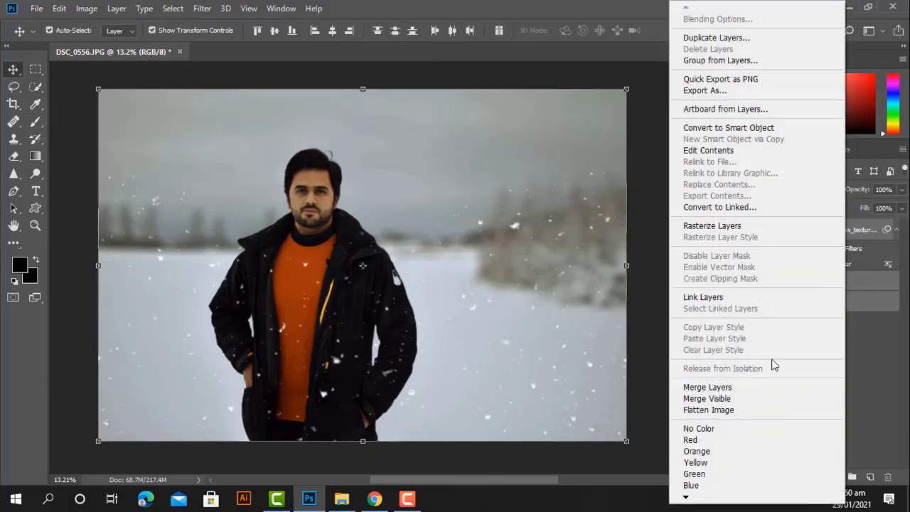
pyautogui.click(775, 384)
pyautogui.click(714, 321)
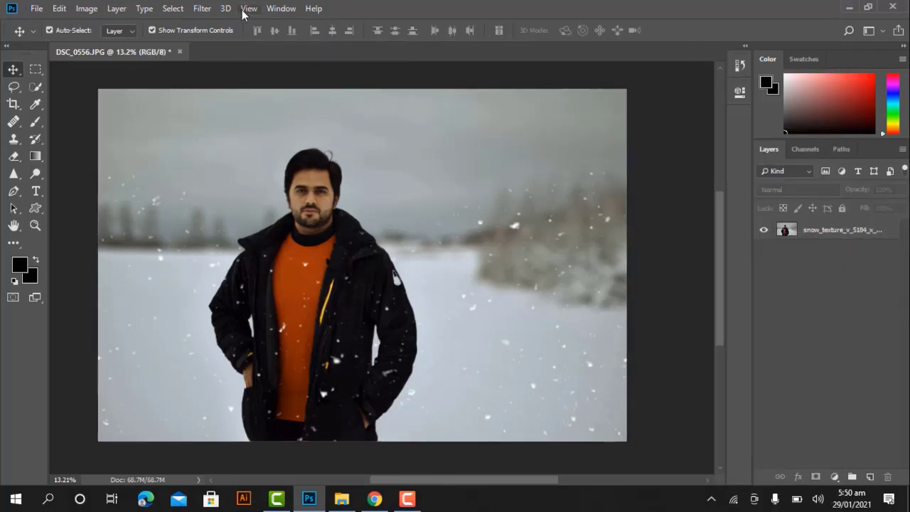
# In Camera Raw, raise contrast to +10, nudge vibrance up and lower saturation.
pyautogui.click(801, 233)
pyautogui.click(202, 8)
pyautogui.press('Escape')
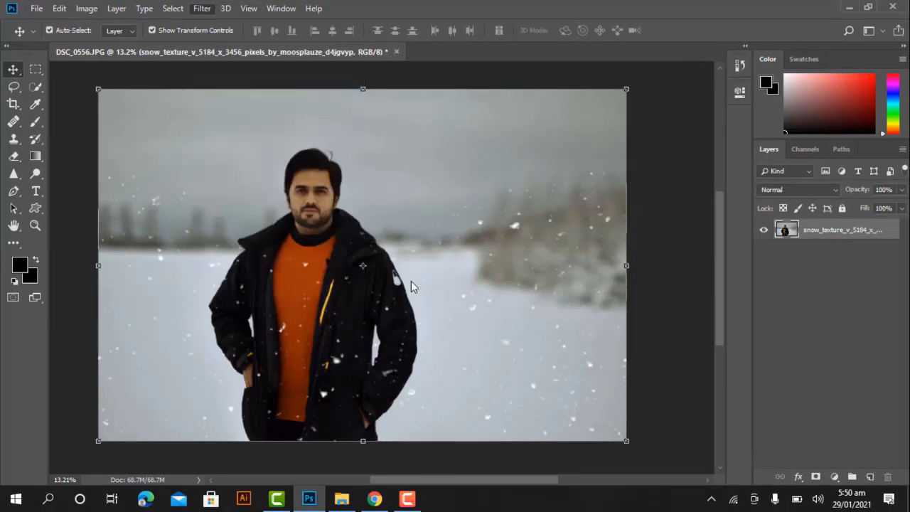
pyautogui.hotkey('ctrl', 'shift', 'a')
pyautogui.scroll(-2, 854, 299)
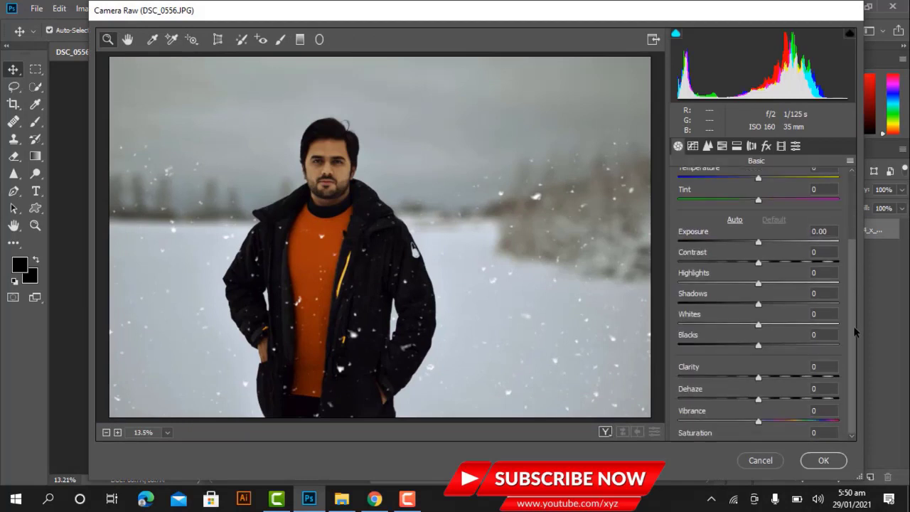
pyautogui.scroll(-1, 855, 332)
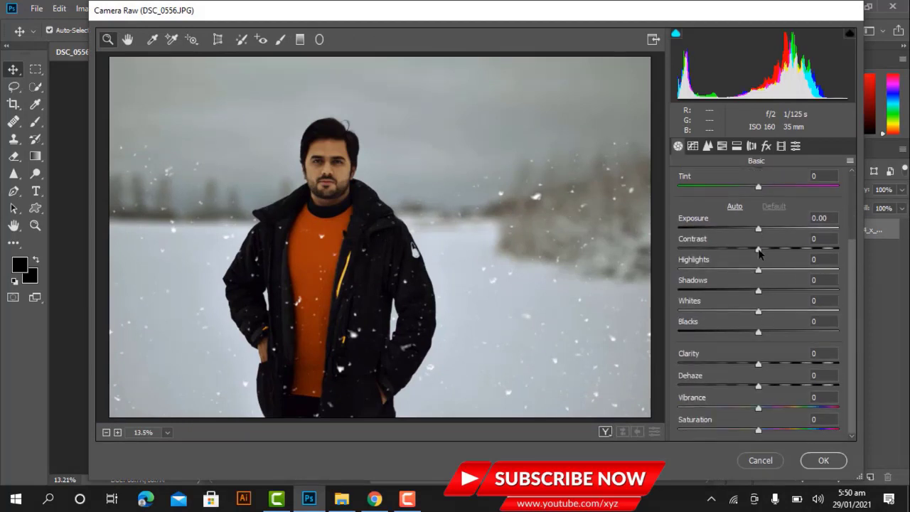
pyautogui.moveTo(759, 250)
pyautogui.mouseDown()
pyautogui.moveTo(766, 292)
pyautogui.moveTo(782, 292)
pyautogui.moveTo(783, 325)
pyautogui.mouseUp()
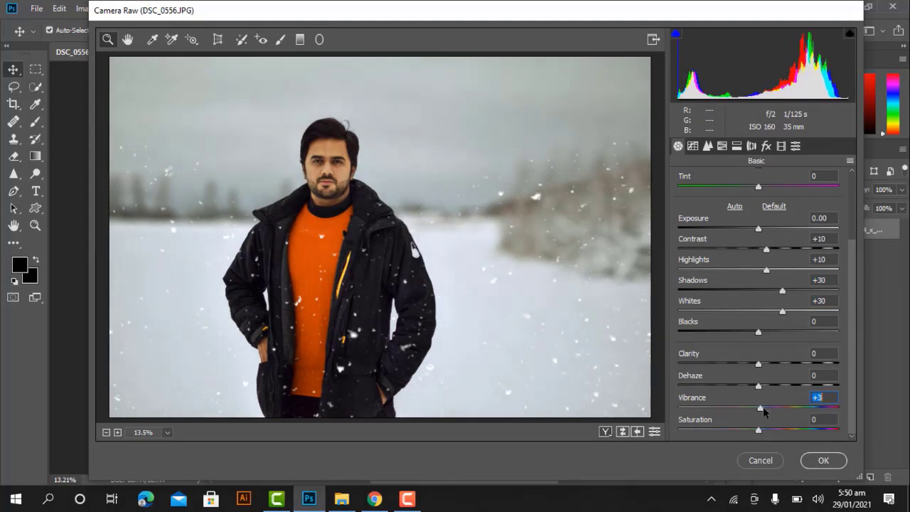
pyautogui.moveTo(783, 413); pyautogui.dragTo(783, 416)
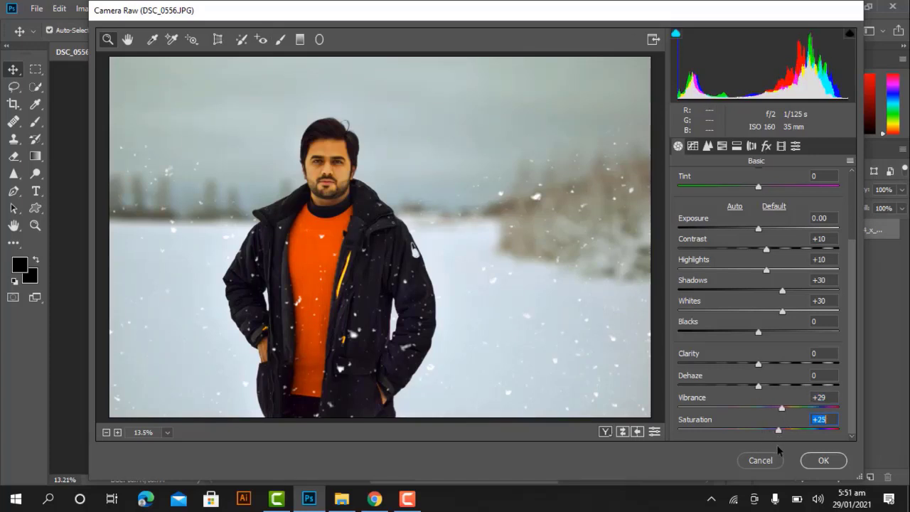
pyautogui.moveTo(766, 442); pyautogui.dragTo(757, 438)
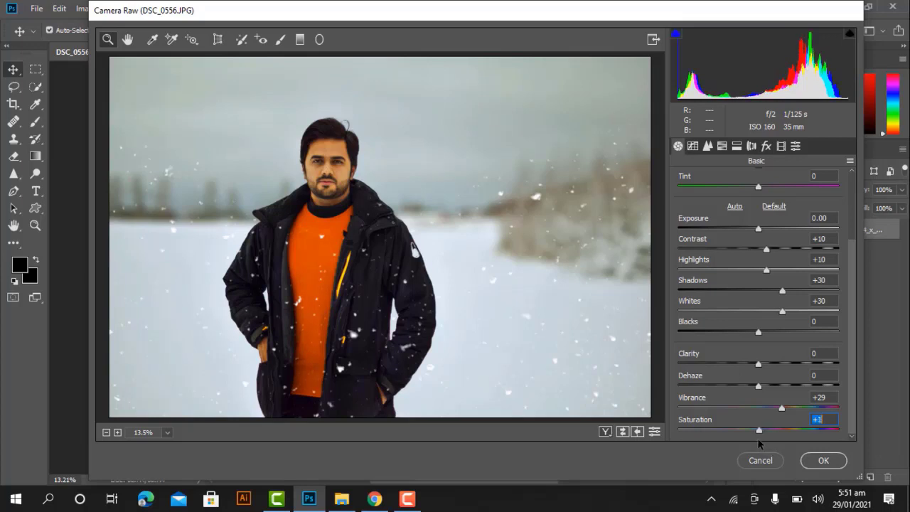
# Set the Calibration Blue Primary to hue −30 and saturation +45.
pyautogui.click(781, 146)
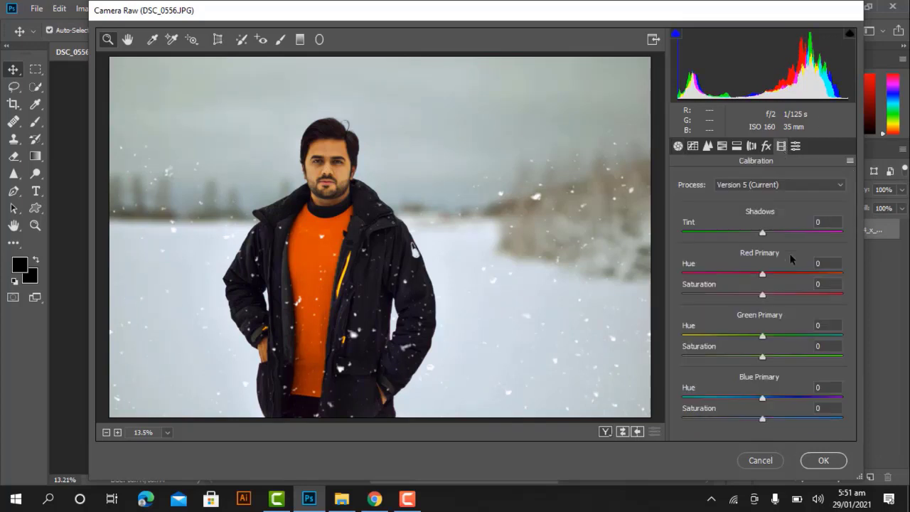
pyautogui.moveTo(789, 419); pyautogui.dragTo(816, 419)
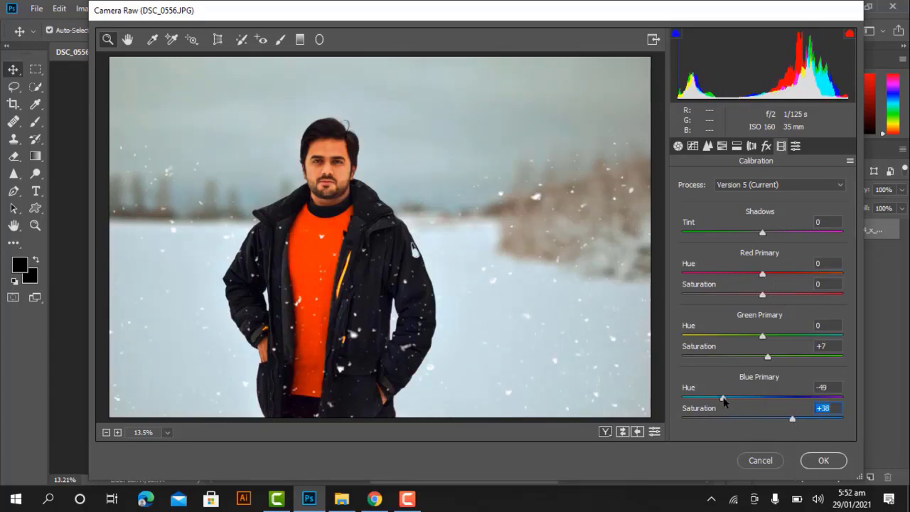
pyautogui.moveTo(723, 399); pyautogui.dragTo(796, 420)
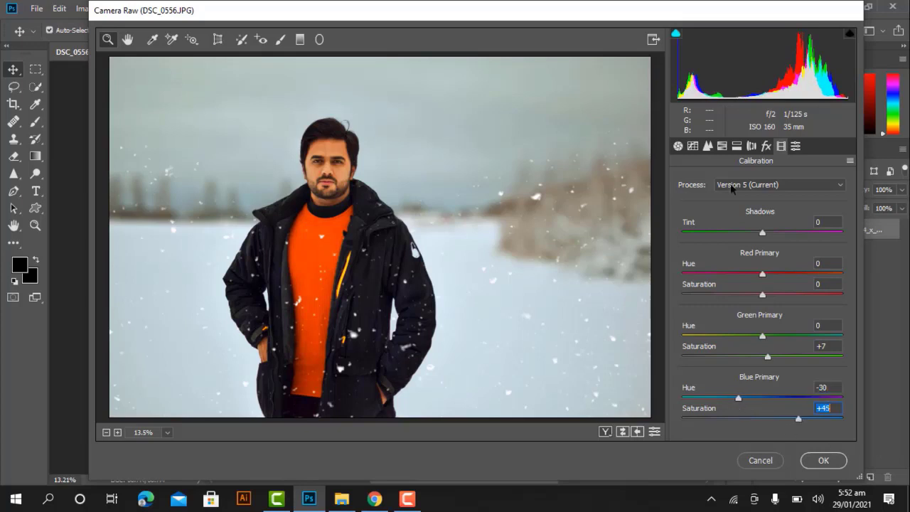
# Brighten the sweater with Oranges luminance +35 and add a +10 post-crop vignette.
pyautogui.click(722, 145)
pyautogui.moveTo(787, 252); pyautogui.dragTo(792, 254)
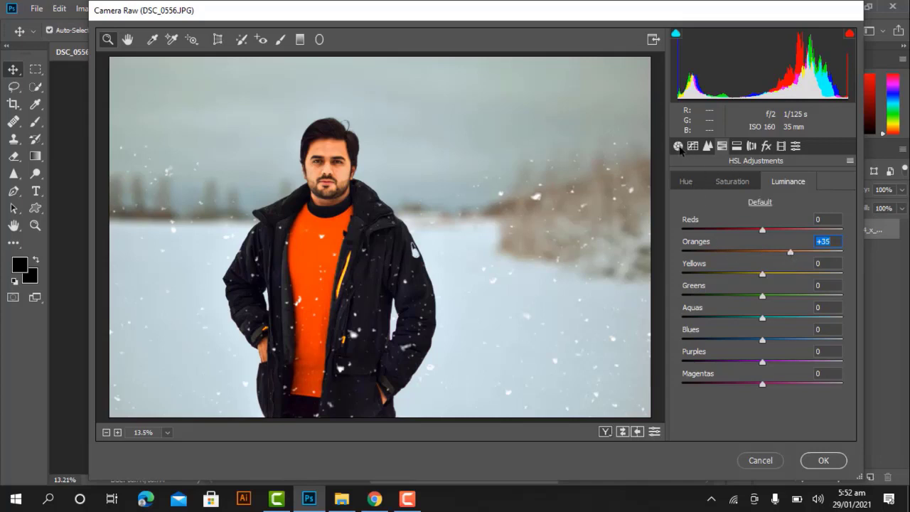
pyautogui.click(767, 146)
pyautogui.moveTo(765, 324)
pyautogui.mouseDown()
pyautogui.moveTo(813, 325)
pyautogui.moveTo(772, 328)
pyautogui.mouseUp()
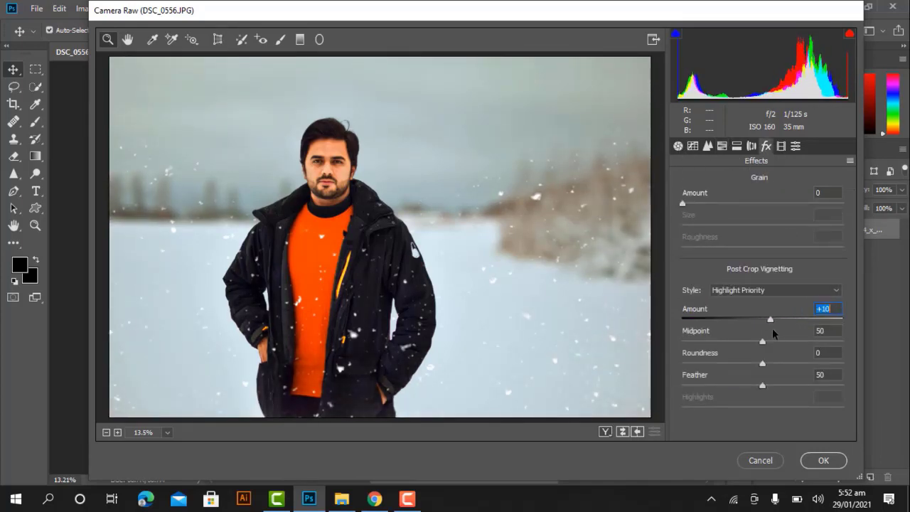
pyautogui.click(804, 286)
pyautogui.click(678, 145)
pyautogui.click(693, 146)
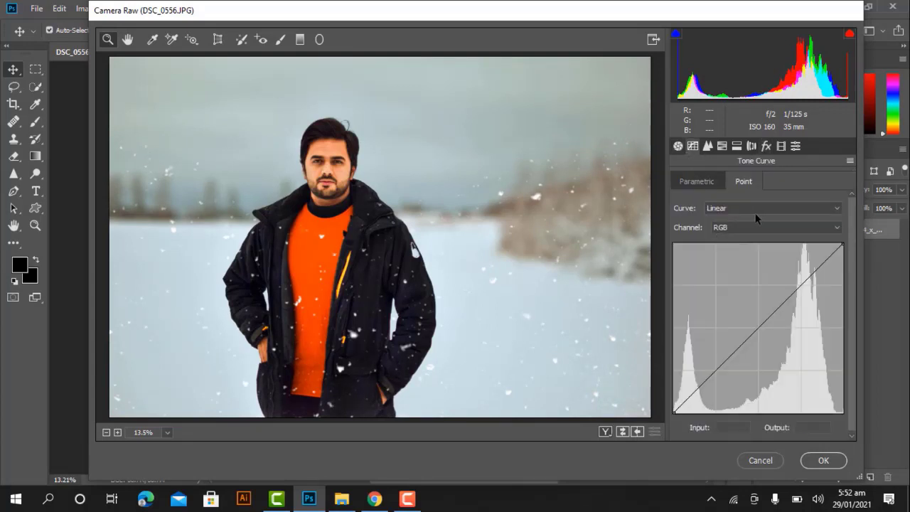
pyautogui.click(807, 461)
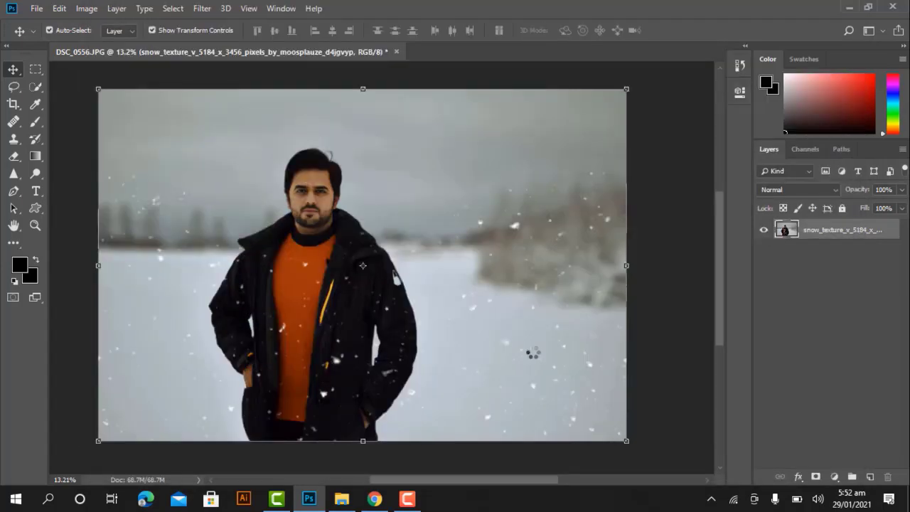
pyautogui.click(35, 226)
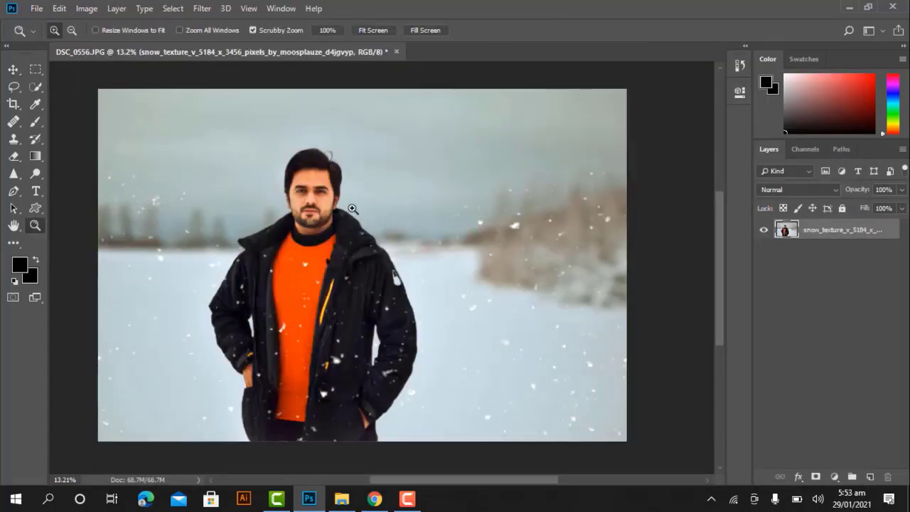
pyautogui.moveTo(384, 271)
pyautogui.mouseDown()
pyautogui.moveTo(465, 336)
pyautogui.moveTo(464, 374)
pyautogui.mouseUp()
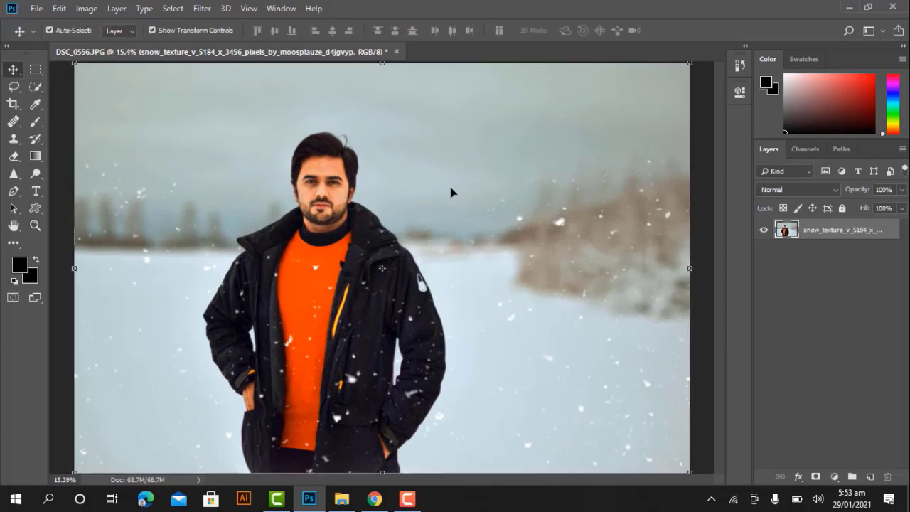
pyautogui.moveTo(377, 248); pyautogui.dragTo(396, 269)
pyautogui.press('v')
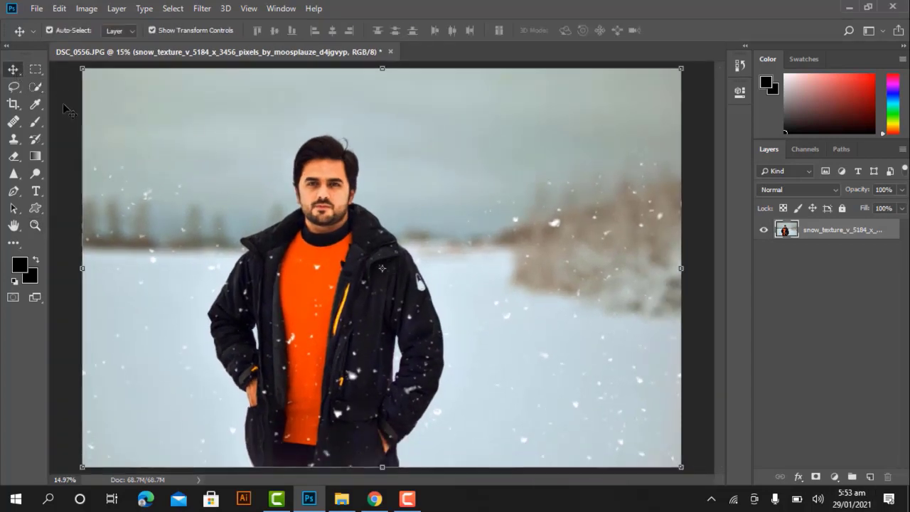
pyautogui.click(65, 106)
pyautogui.click(32, 228)
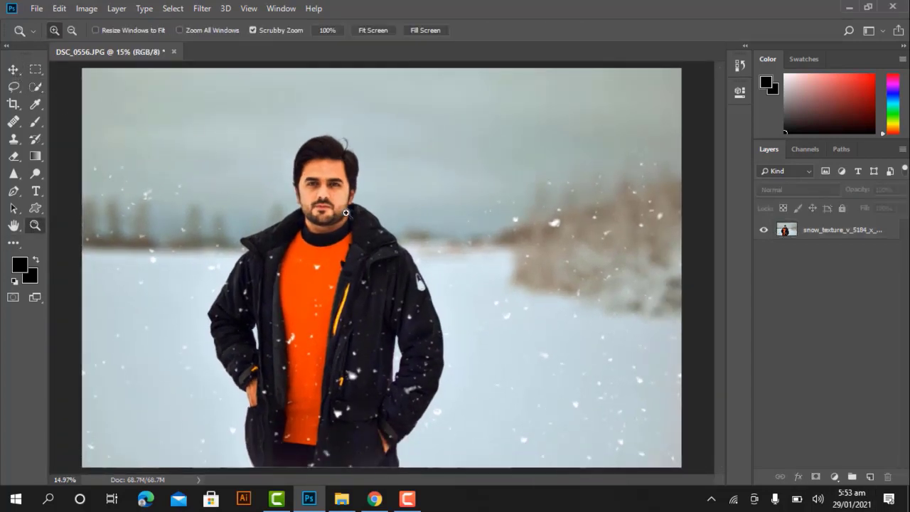
pyautogui.click(331, 188)
pyautogui.keyDown('alt'); pyautogui.click(353, 282); pyautogui.keyUp('alt')
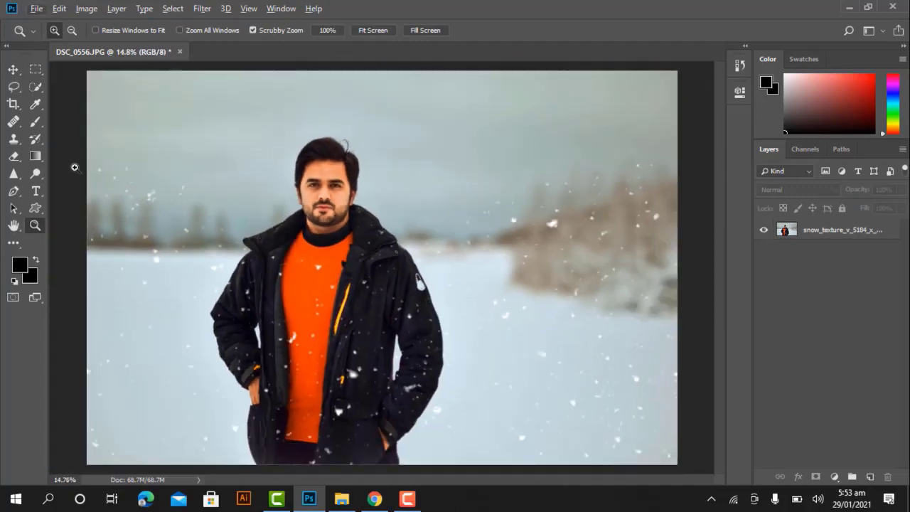